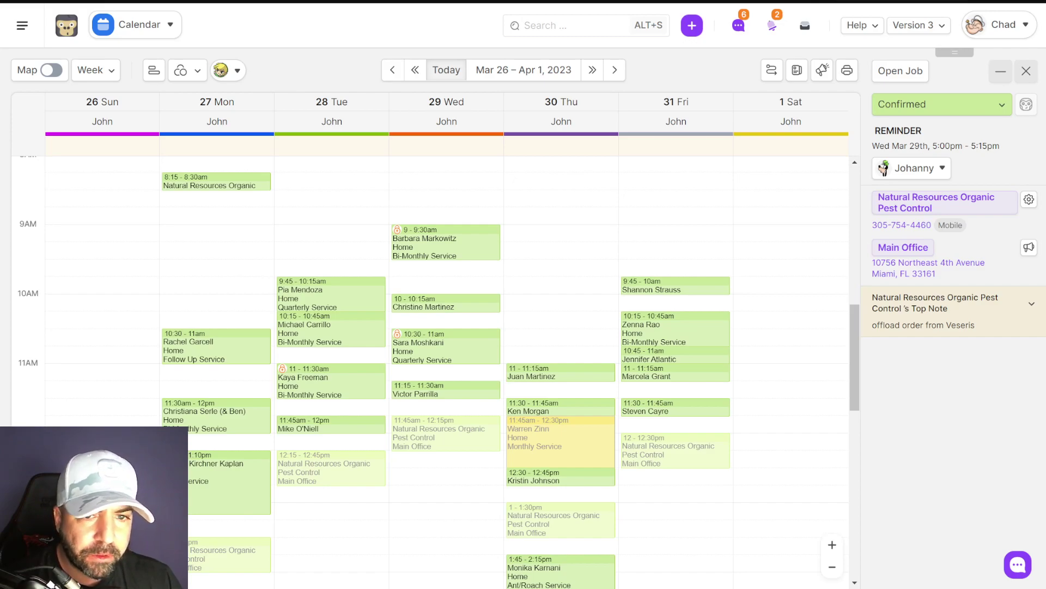
- Show the job map beside the calendar and turn on the Drawing Tool for polygon selection
{"action": "left_click", "coordinate": [51, 69]}
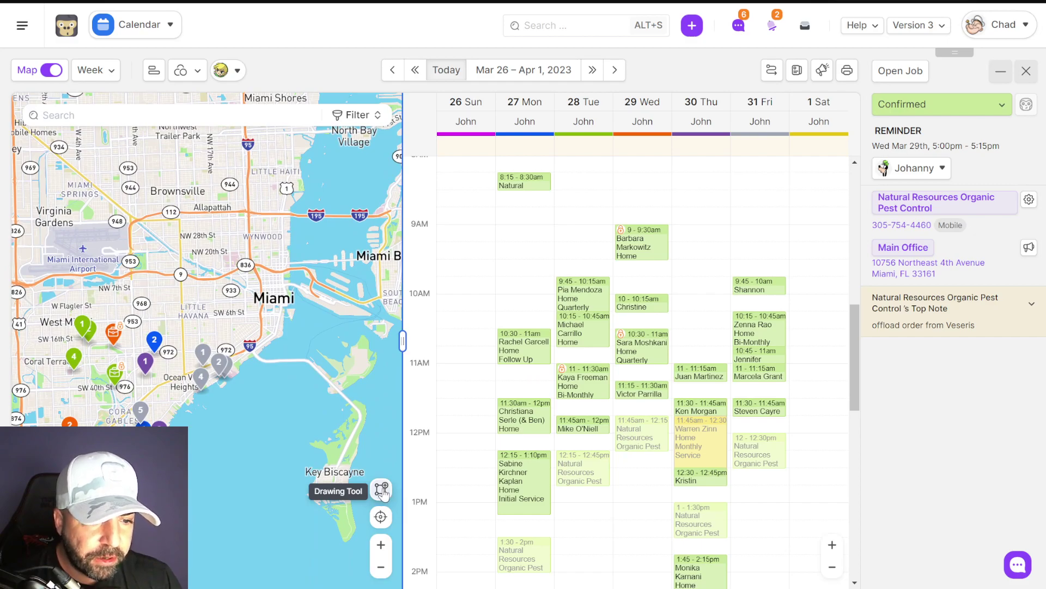
{"action": "left_click", "coordinate": [382, 490]}
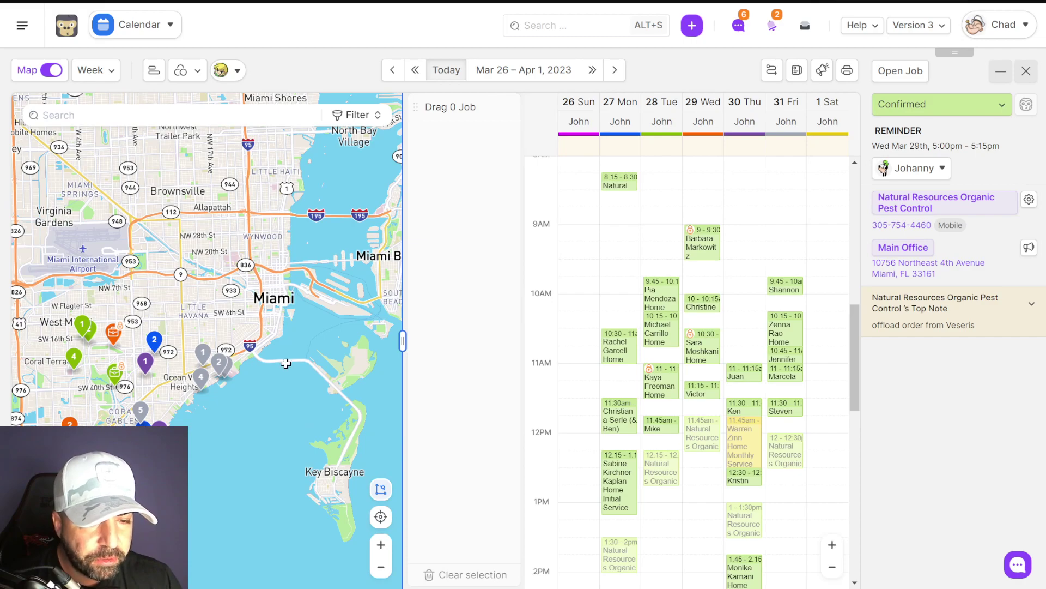
- Draw a four-corner polygon around the grey pins south of Miami, selecting four jobs
{"action": "left_click", "coordinate": [270, 354]}
{"action": "left_click", "coordinate": [193, 319]}
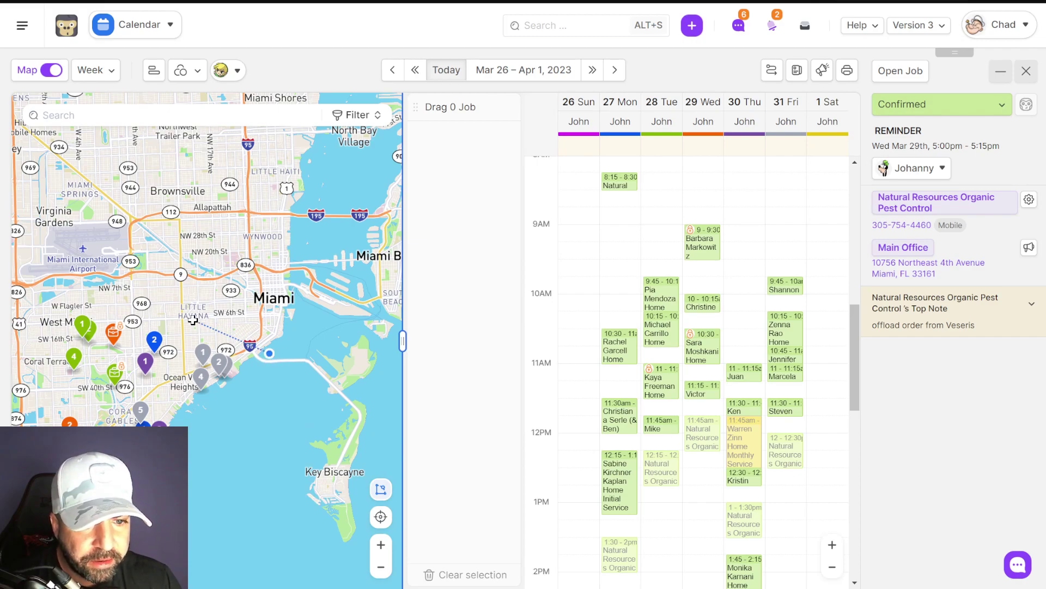
{"action": "left_click", "coordinate": [177, 397]}
{"action": "left_click", "coordinate": [227, 422]}
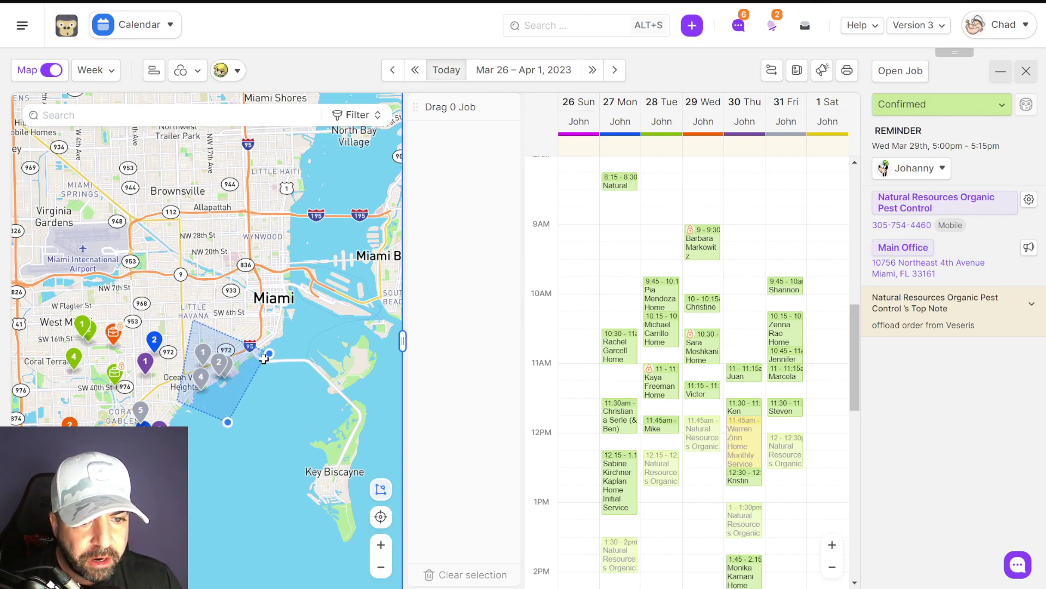
{"action": "left_click", "coordinate": [269, 354]}
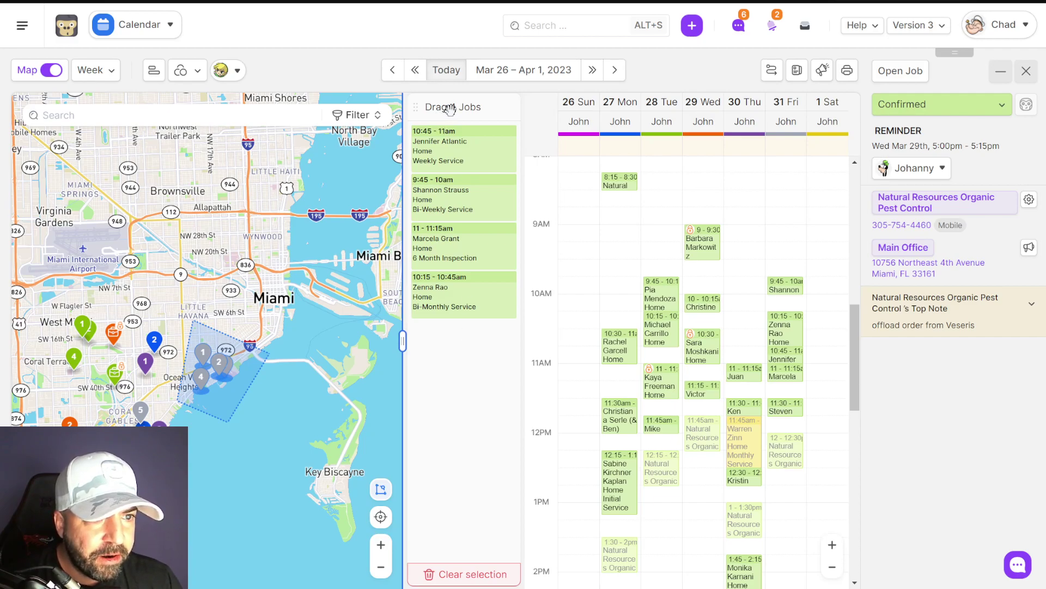
{"action": "mouse_move", "coordinate": [452, 105]}
{"action": "left_mouse_down"}
{"action": "mouse_move", "coordinate": [724, 239]}
{"action": "mouse_move", "coordinate": [581, 247]}
{"action": "left_mouse_up"}
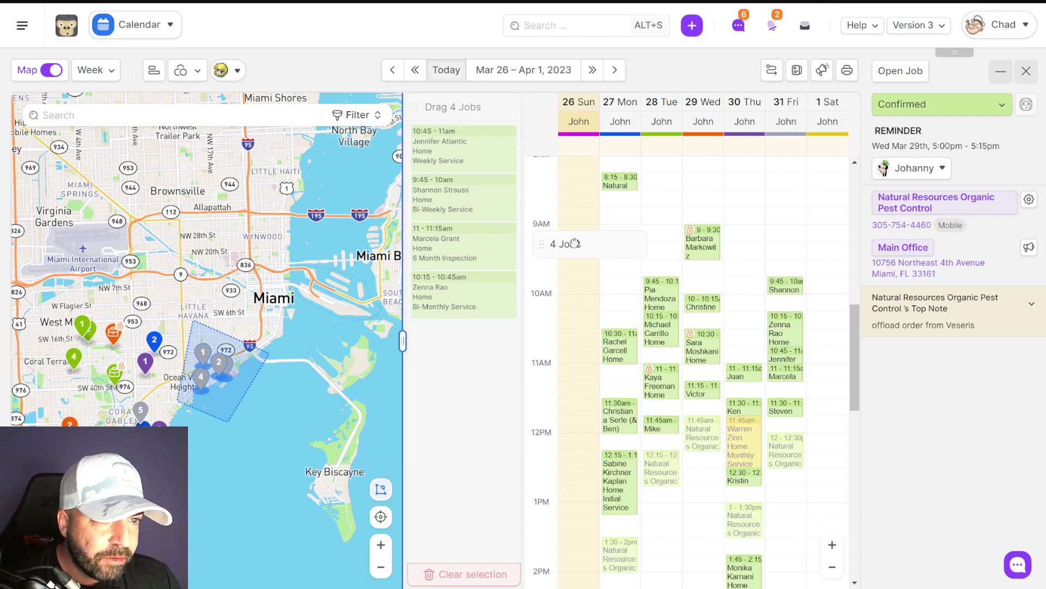
{"action": "left_click_drag", "start_coordinate": [581, 247], "coordinate": [454, 114]}
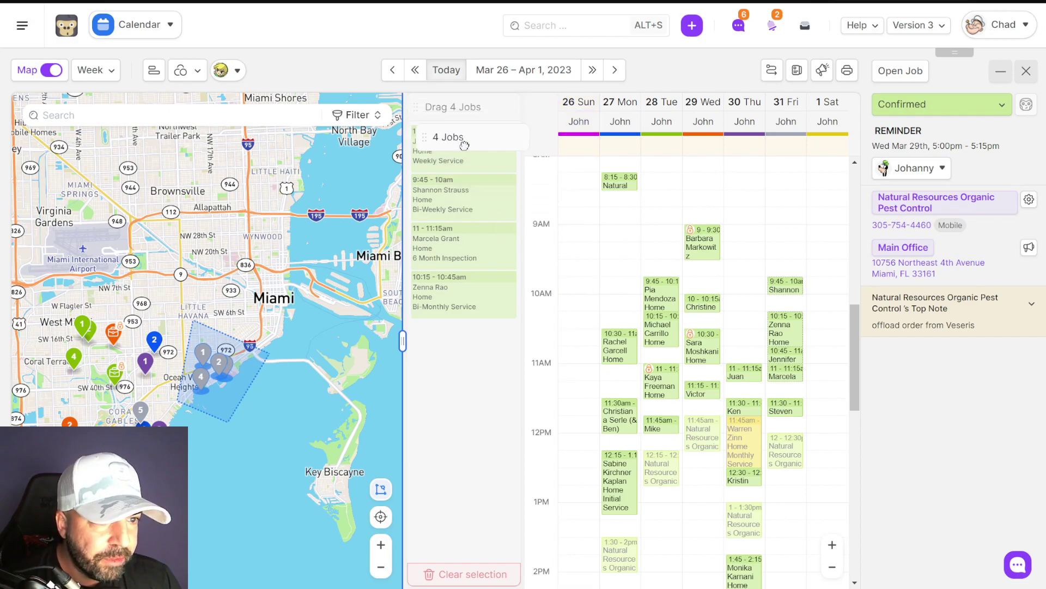
{"action": "left_click_drag", "start_coordinate": [455, 114], "coordinate": [457, 106]}
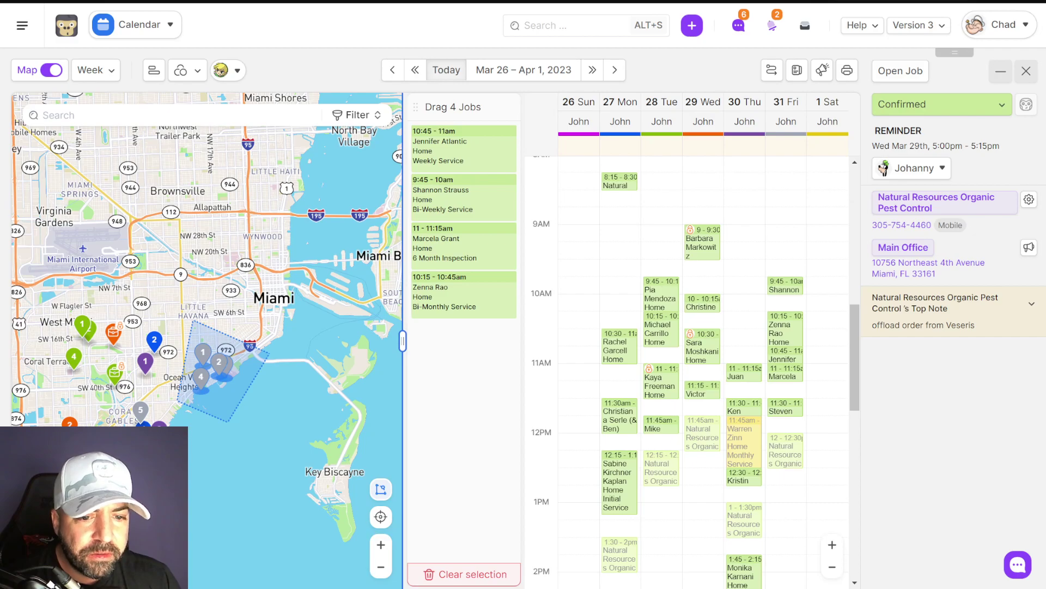
{"action": "mouse_move", "coordinate": [137, 393]}
{"action": "left_mouse_down"}
{"action": "mouse_move", "coordinate": [207, 478]}
{"action": "mouse_move", "coordinate": [197, 441]}
{"action": "left_mouse_up"}
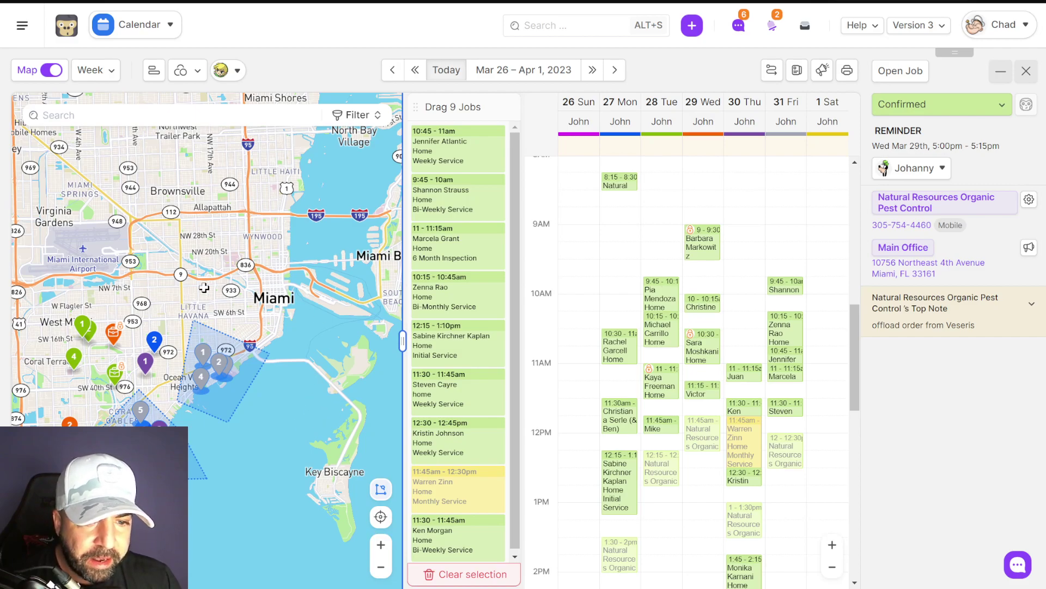
{"action": "mouse_move", "coordinate": [153, 344]}
{"action": "left_mouse_down"}
{"action": "mouse_move", "coordinate": [304, 269]}
{"action": "mouse_move", "coordinate": [426, 237]}
{"action": "left_mouse_up"}
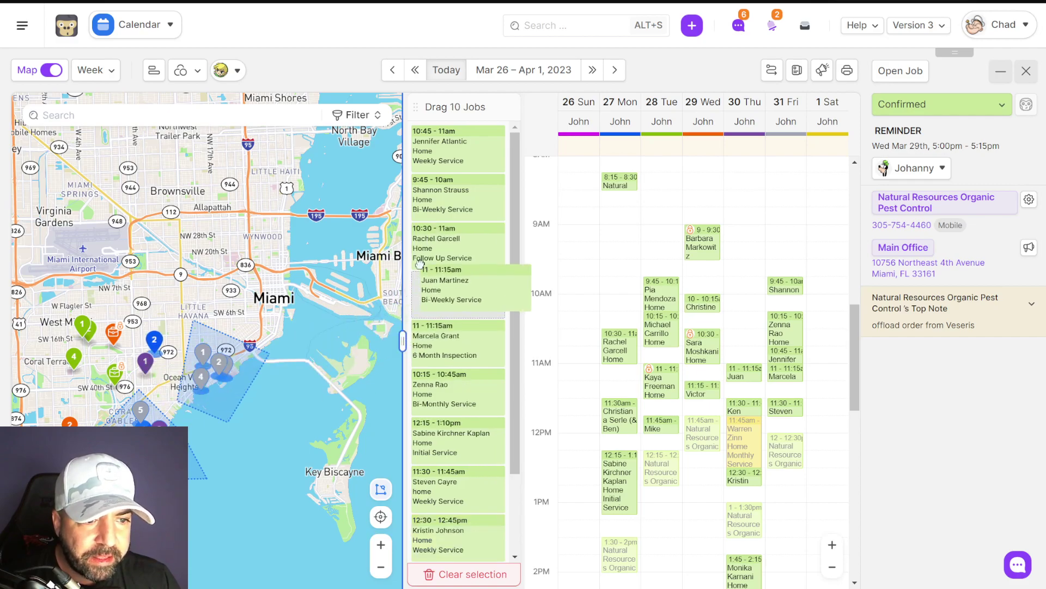
{"action": "left_click_drag", "start_coordinate": [150, 366], "coordinate": [457, 299]}
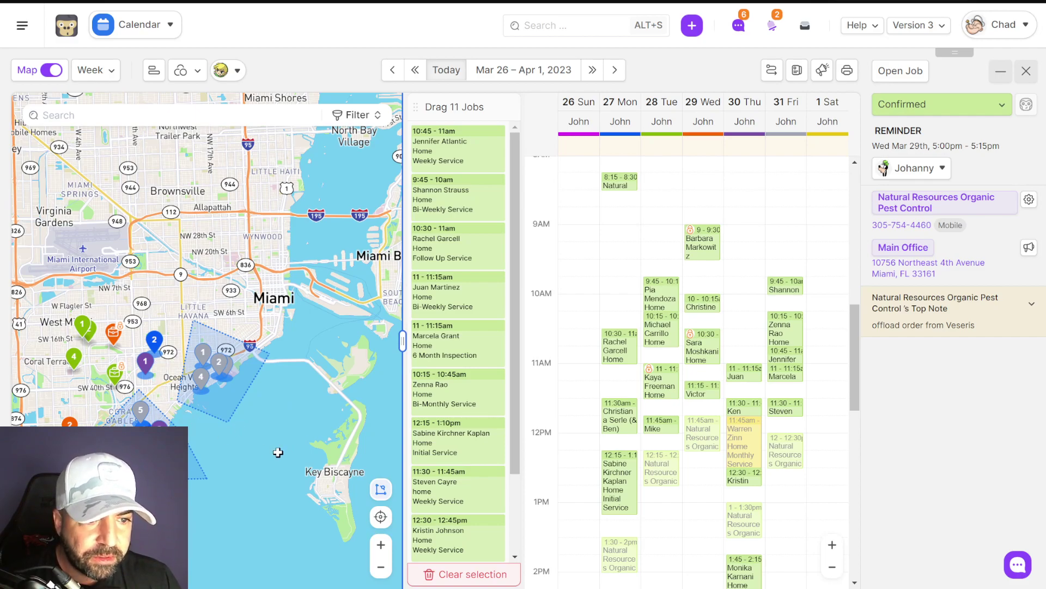
- Clear all queued jobs, turn off the Drawing Tool, and pan the map toward Miami
{"action": "left_click", "coordinate": [472, 577]}
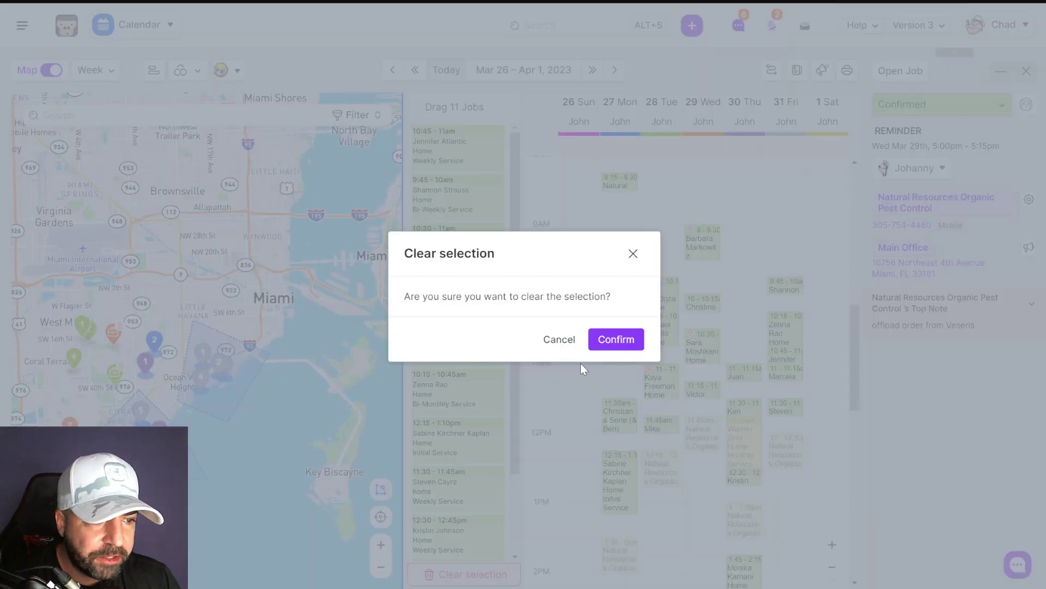
{"action": "left_click", "coordinate": [616, 340]}
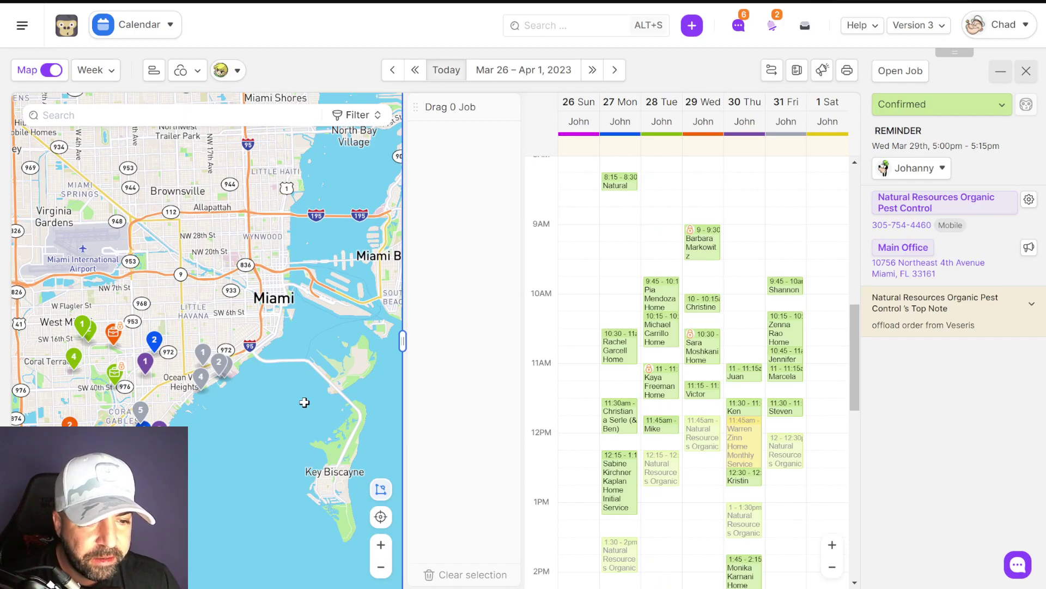
{"action": "left_click", "coordinate": [381, 491]}
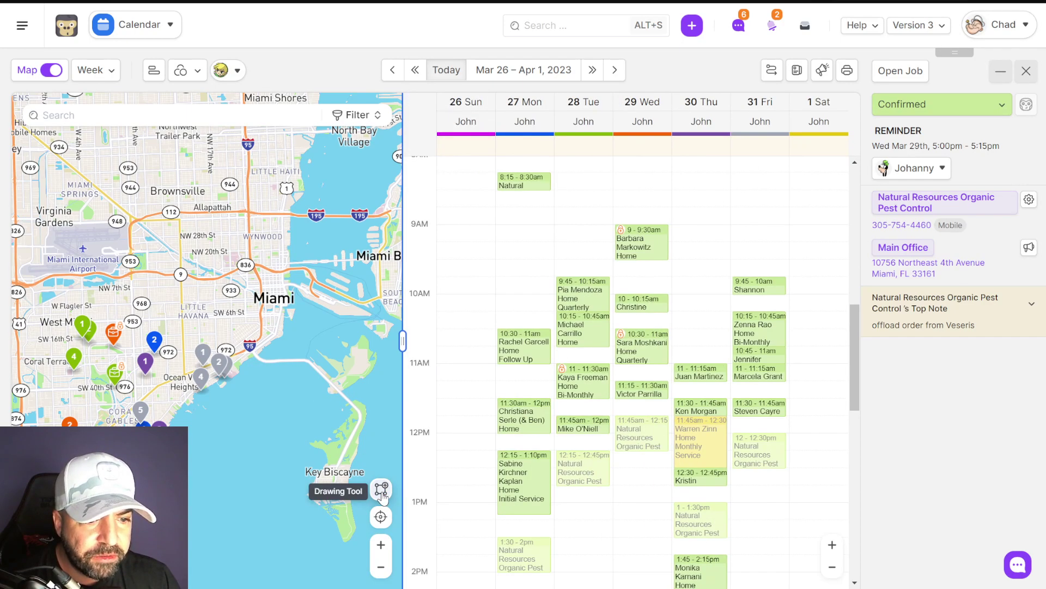
{"action": "mouse_move", "coordinate": [288, 413]}
{"action": "left_mouse_down"}
{"action": "mouse_move", "coordinate": [324, 376]}
{"action": "mouse_move", "coordinate": [315, 383]}
{"action": "left_mouse_up"}
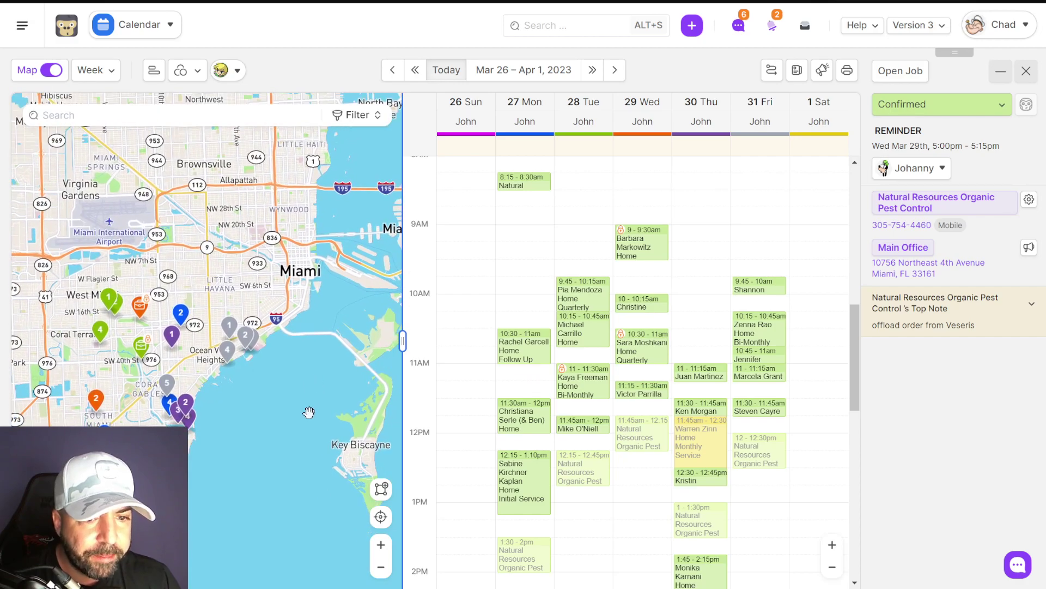
{"action": "left_click_drag", "start_coordinate": [240, 401], "coordinate": [273, 399]}
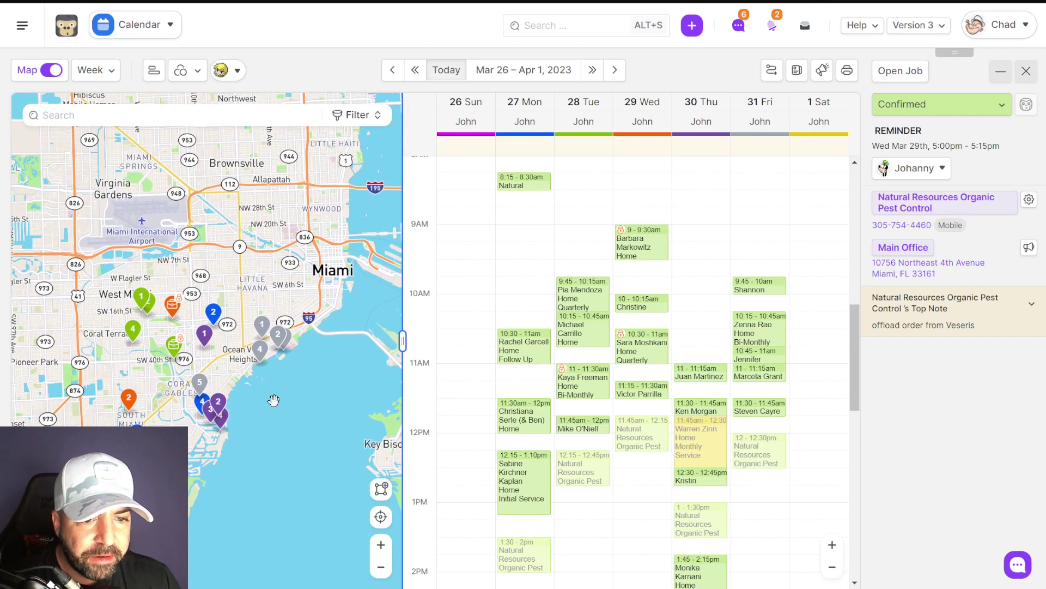
{"action": "left_click", "coordinate": [360, 115]}
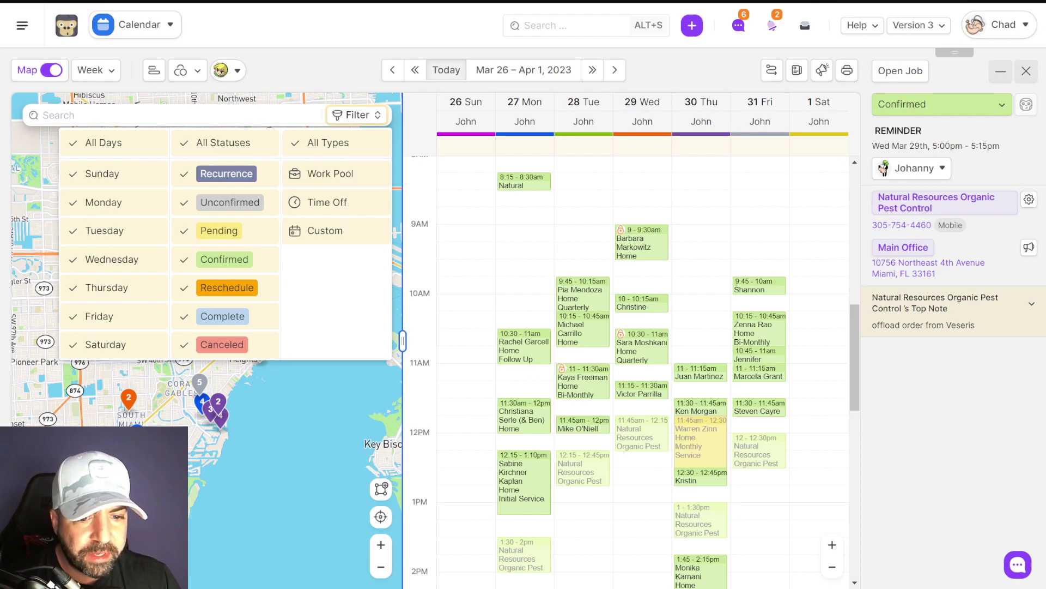
{"action": "left_click", "coordinate": [240, 466]}
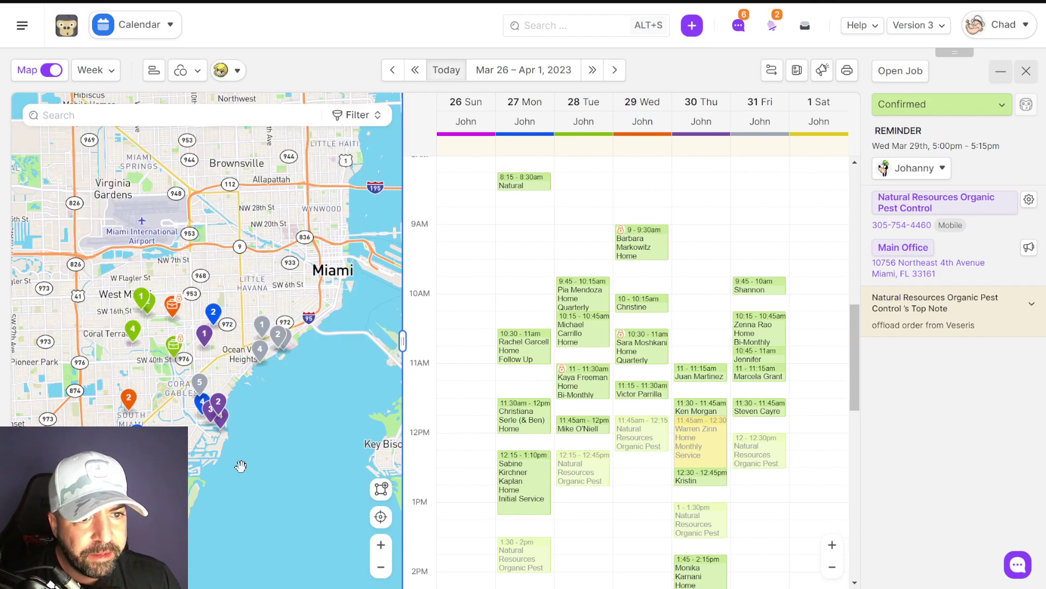